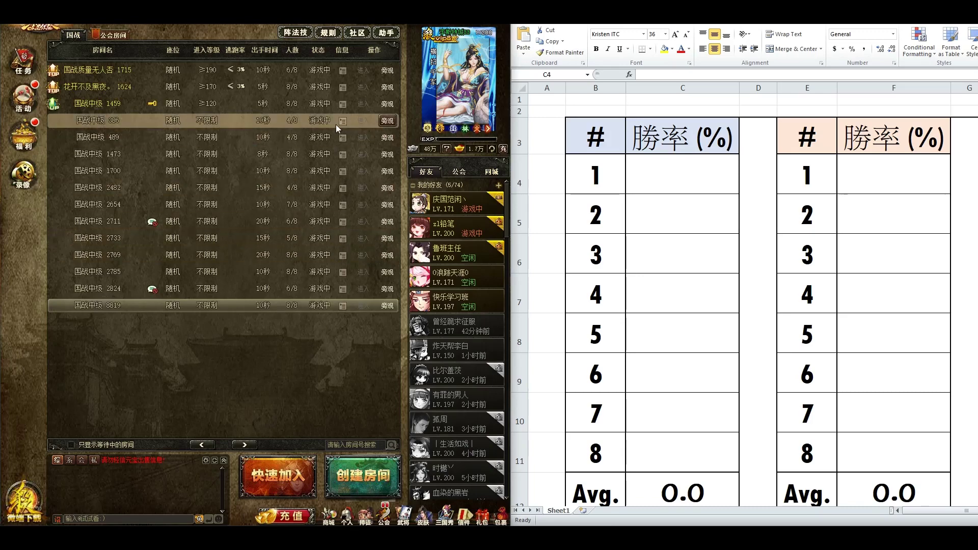
- Spectate room 国战中级 1700 and record its first four players' win rates in C4:C7 as 36.6, 38.2, 34.8 and 33.6
{"action": "left_click", "coordinate": [387, 171]}
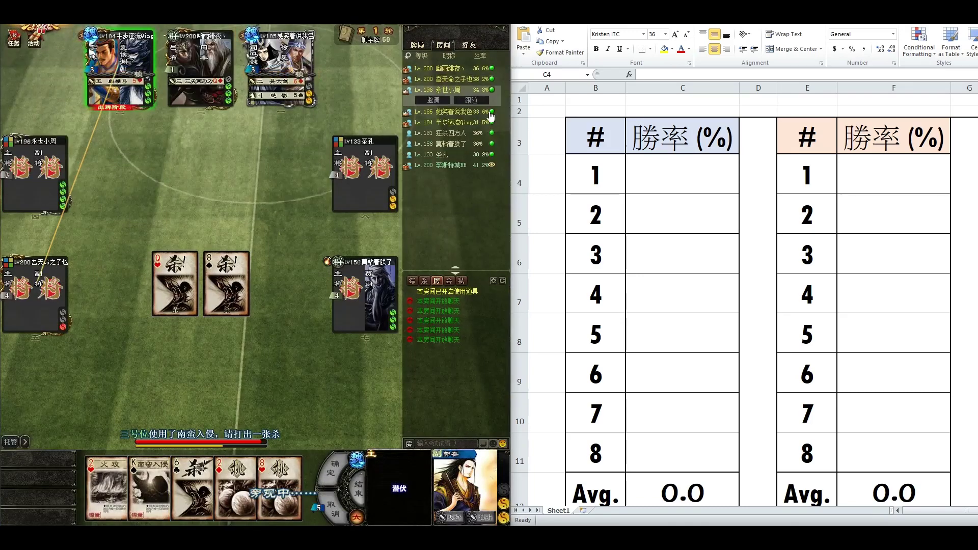
{"action": "left_click", "coordinate": [675, 178]}
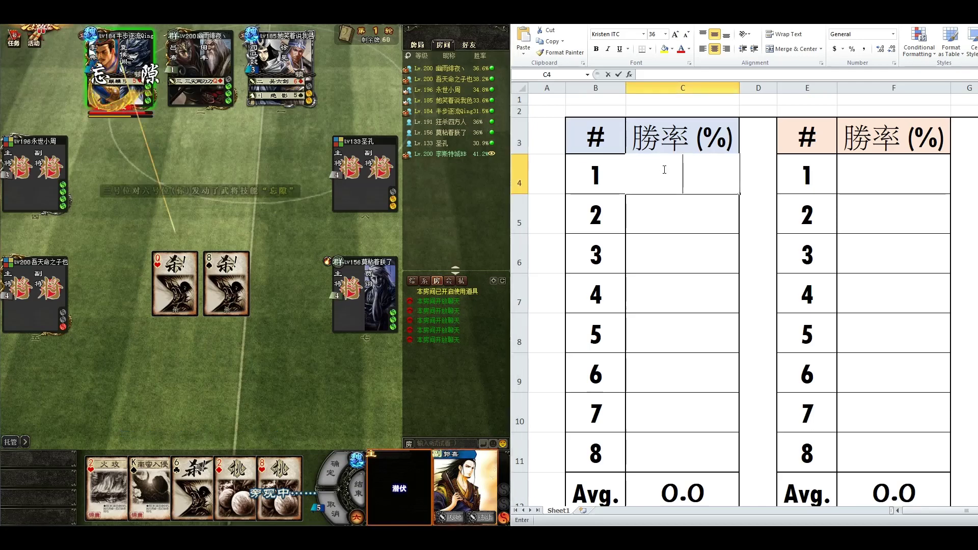
{"action": "type", "text": "36.6"}
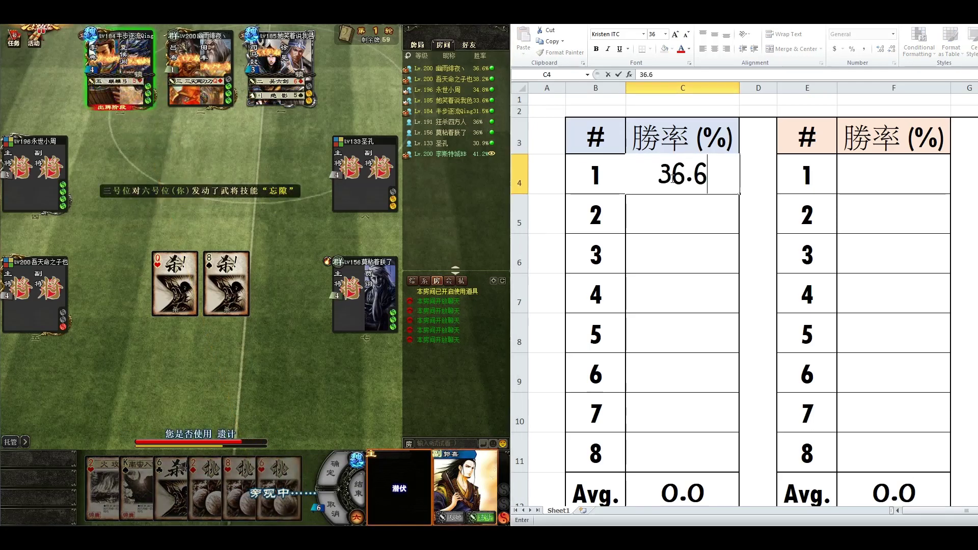
{"action": "key", "text": "Return"}
{"action": "type", "text": "38.2"}
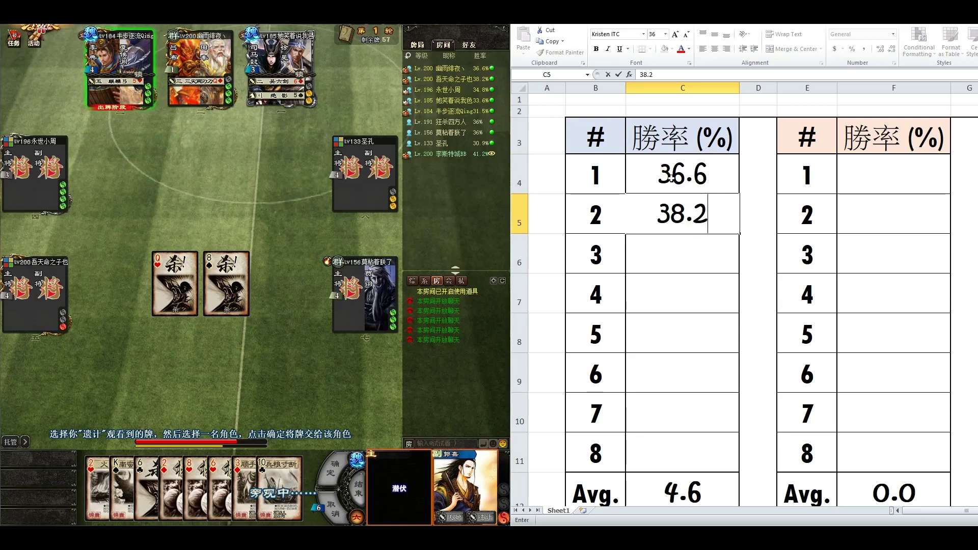
{"action": "key", "text": "Return"}
{"action": "type", "text": "34.8"}
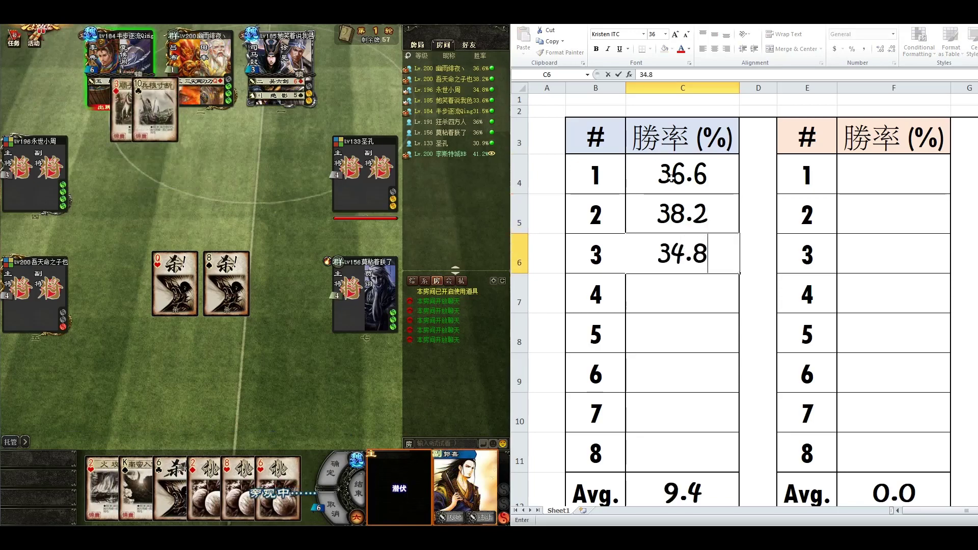
{"action": "key", "text": "Return"}
{"action": "type", "text": "33.6"}
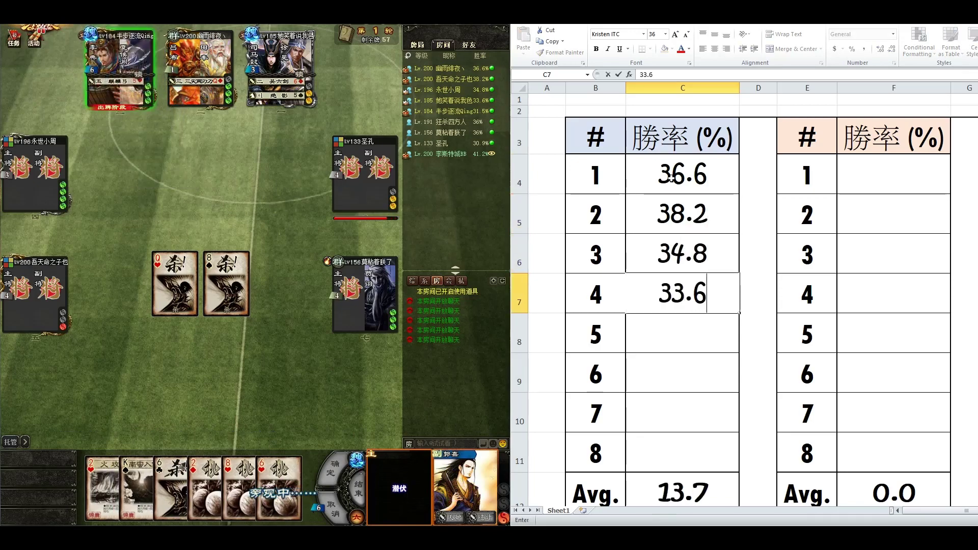
{"action": "key", "text": "Return"}
- Record the win rates of players 5 to 8 in C8:C11 as 31.5, 36, 36 and 30.9
{"action": "type", "text": "31.5"}
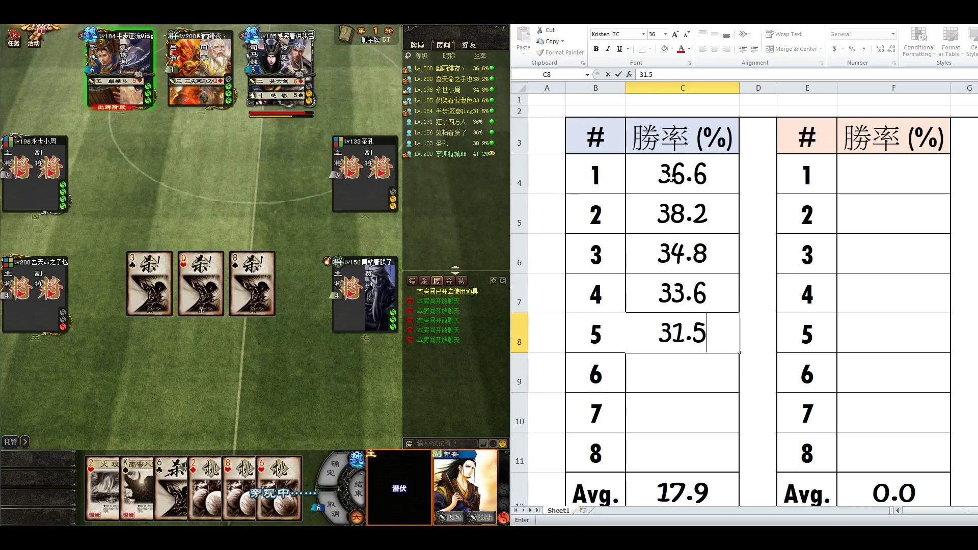
{"action": "key", "text": "Return"}
{"action": "type", "text": "36"}
{"action": "key", "text": "Return"}
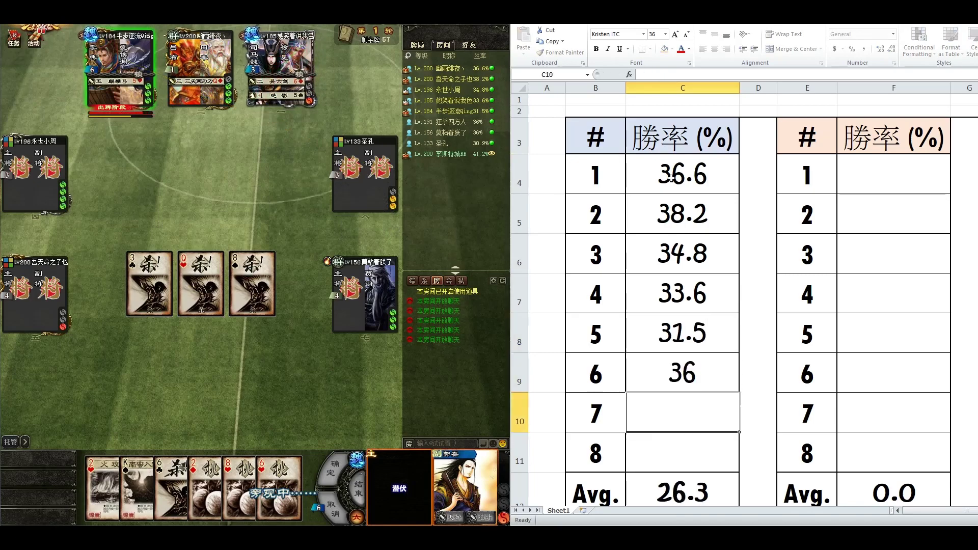
{"action": "type", "text": "36"}
{"action": "key", "text": "Return"}
{"action": "type", "text": "30.9"}
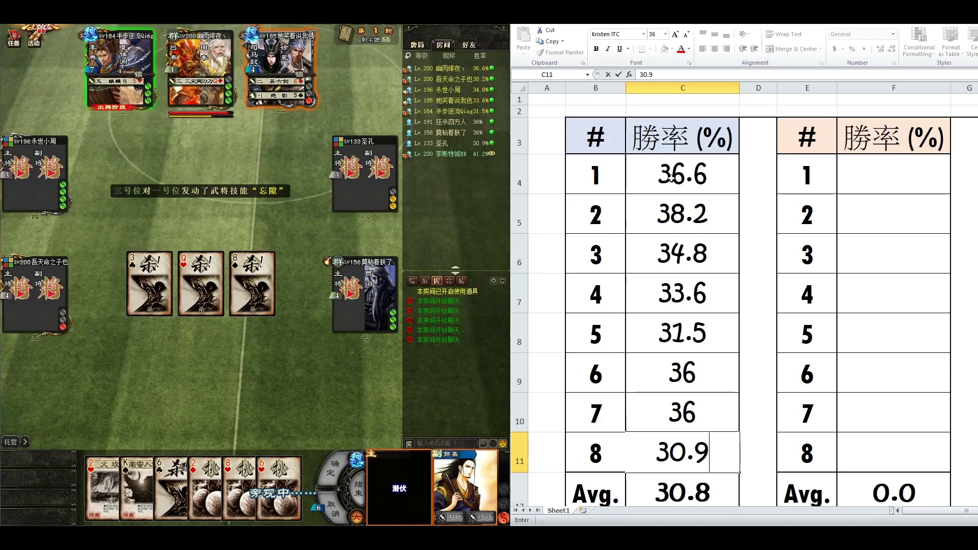
{"action": "key", "text": "Return"}
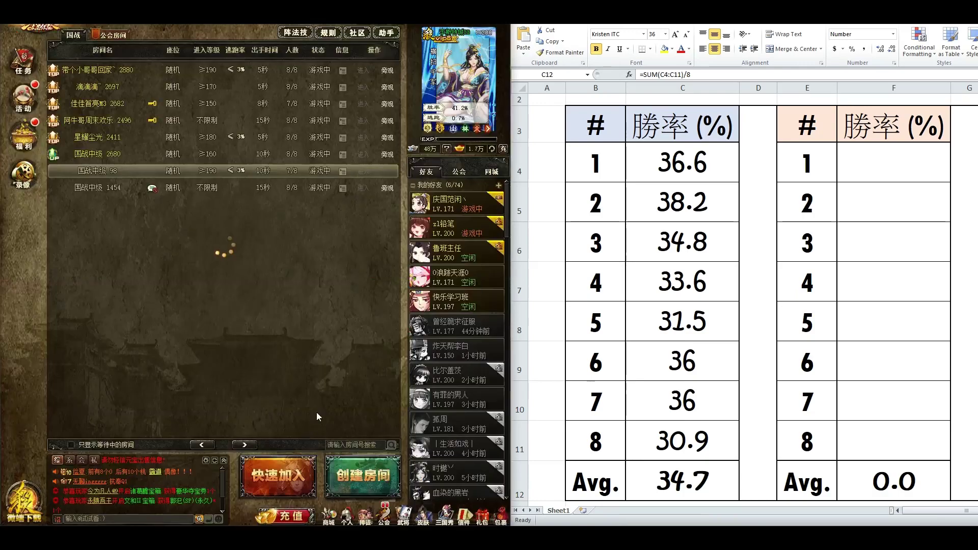
- Find and spectate room 国战中级 4621 in the game lobby, and display its player list with win rates
{"action": "left_click", "coordinate": [244, 445]}
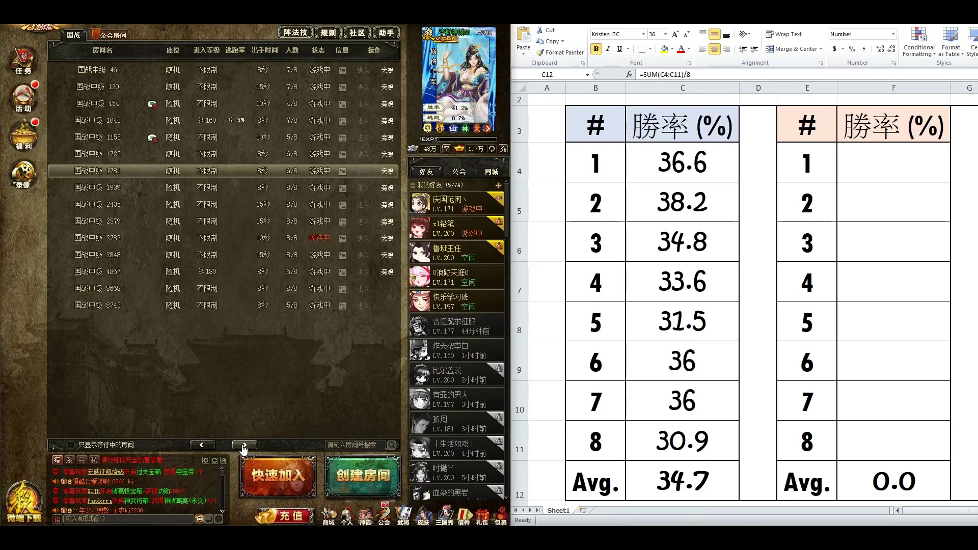
{"action": "left_click", "coordinate": [244, 445]}
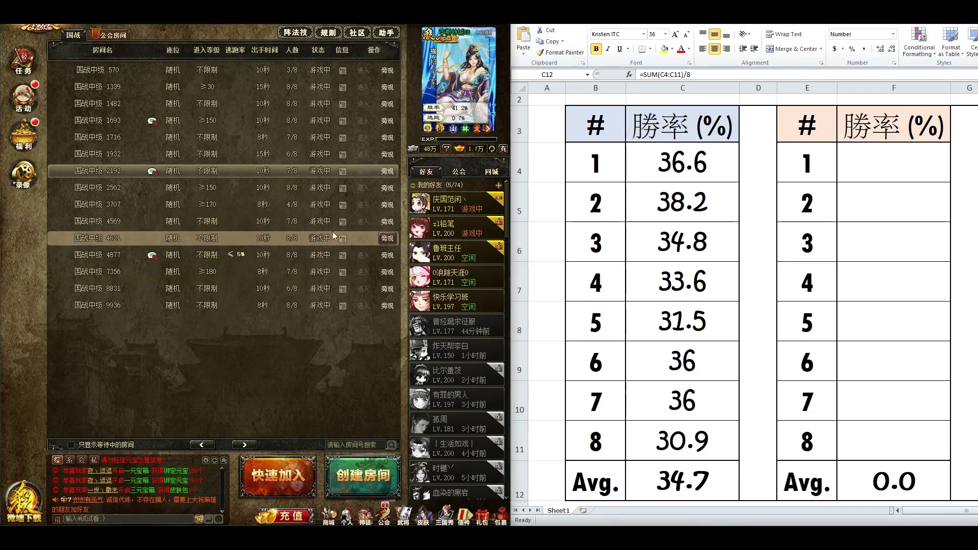
{"action": "left_click", "coordinate": [387, 237]}
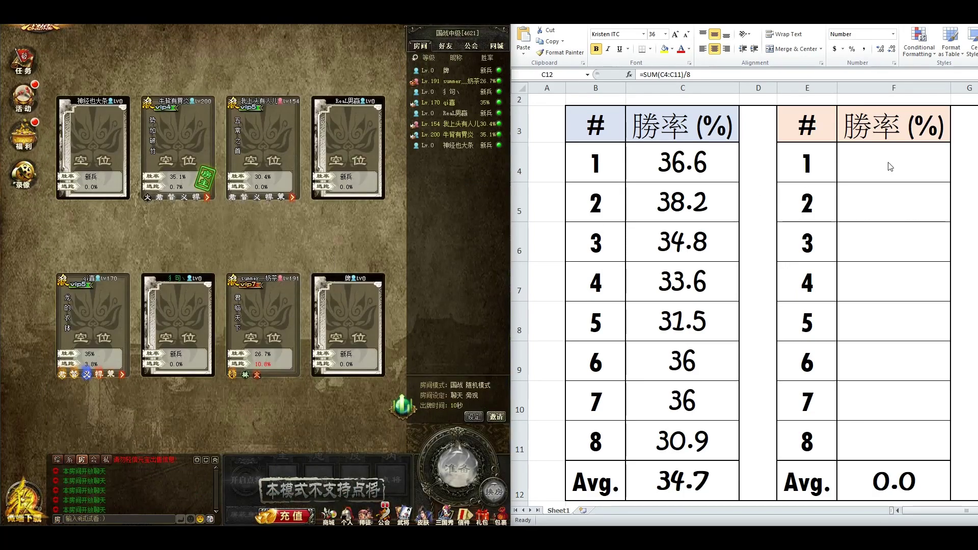
{"action": "left_click", "coordinate": [882, 162]}
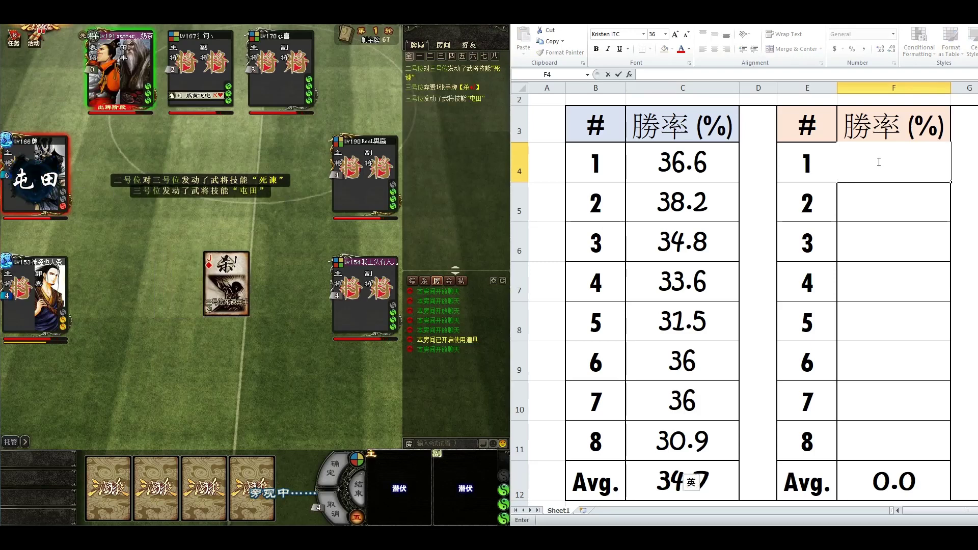
{"action": "left_click", "coordinate": [448, 46]}
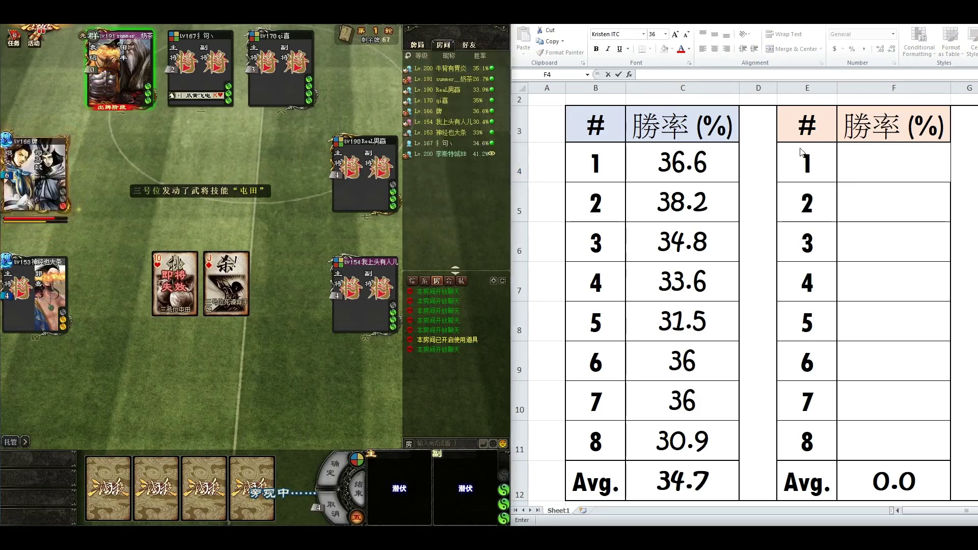
- Record the first four players' win rates in F4:F7 of the second table as 35.1, 26.7, 33.9 and 35
{"action": "left_click", "coordinate": [864, 157]}
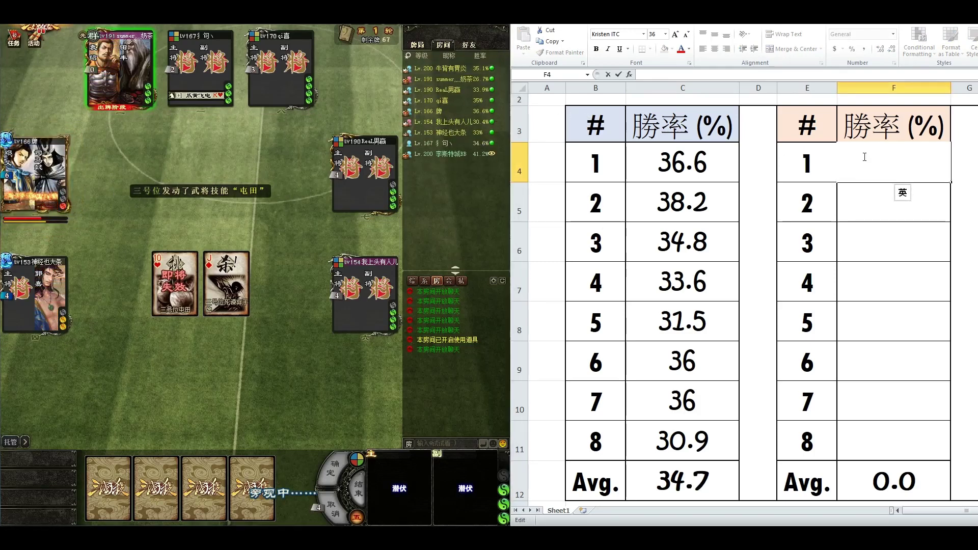
{"action": "type", "text": "35.1"}
{"action": "key", "text": "Return"}
{"action": "type", "text": "26.7"}
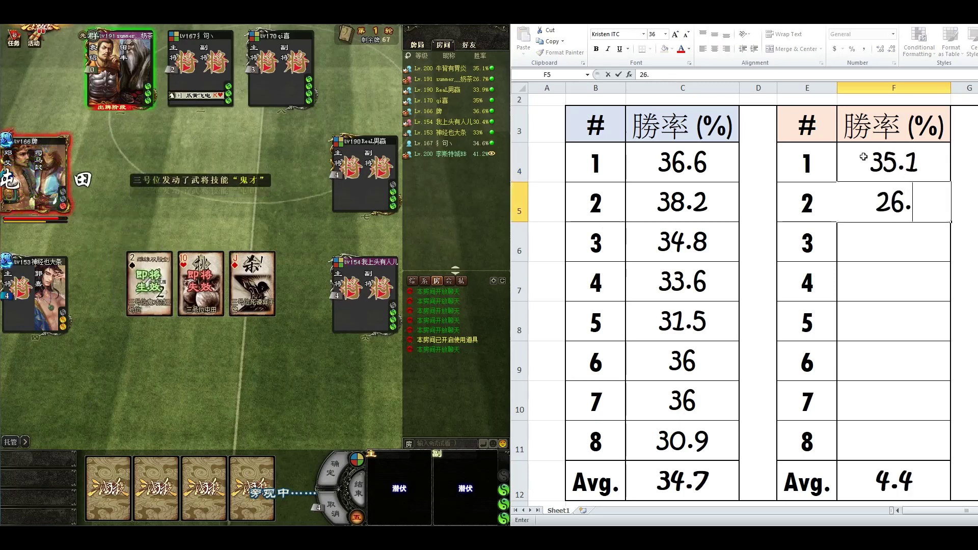
{"action": "key", "text": "Return"}
{"action": "type", "text": "33.9"}
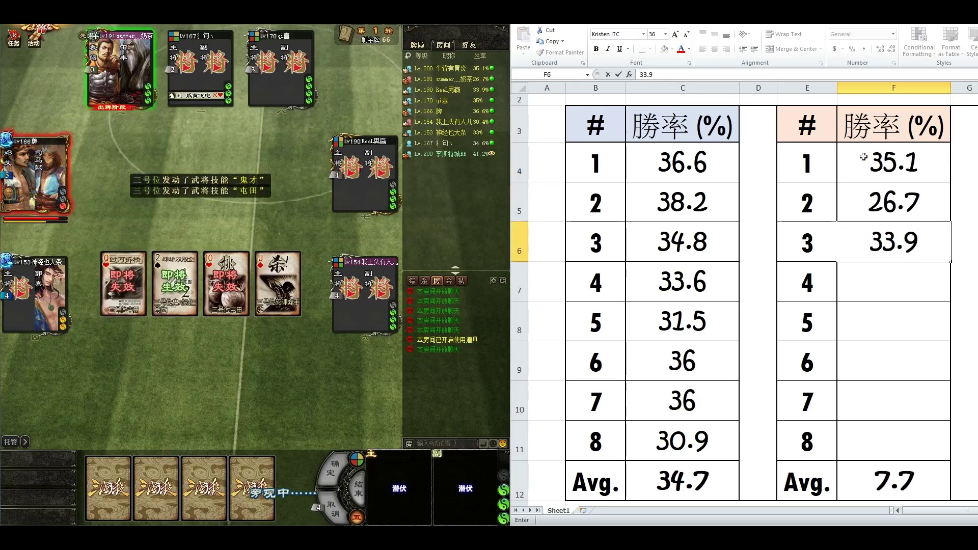
{"action": "key", "text": "Return"}
{"action": "type", "text": "35"}
{"action": "key", "text": "Return"}
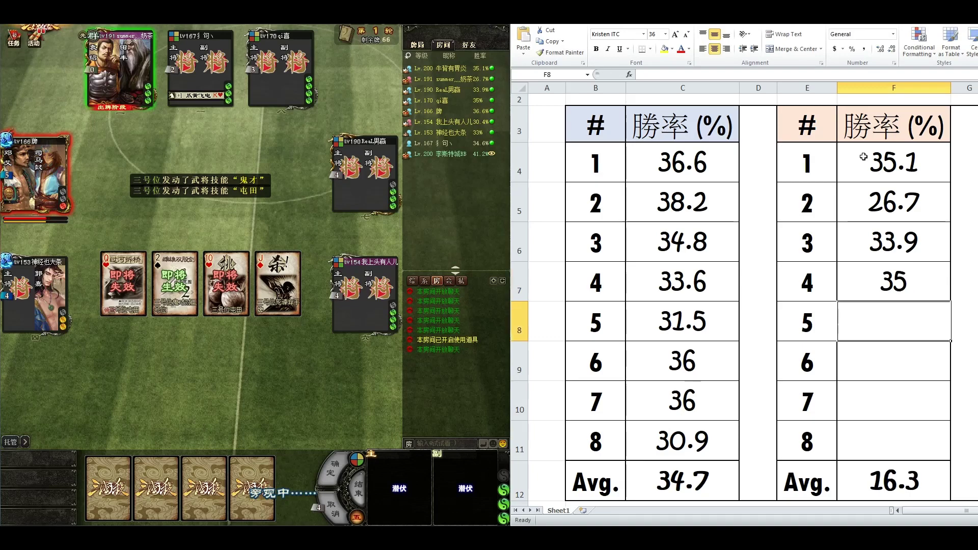
- Record the win rates of players 5 to 8 in F8:F11 as 36.6, 30.4, 33 and 34.6
{"action": "type", "text": "36.6"}
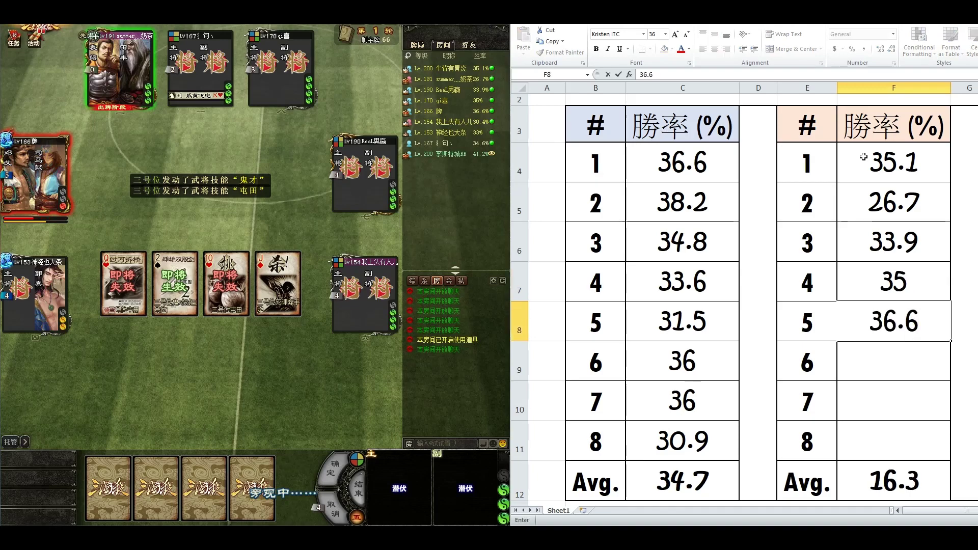
{"action": "key", "text": "Return"}
{"action": "type", "text": "30.4"}
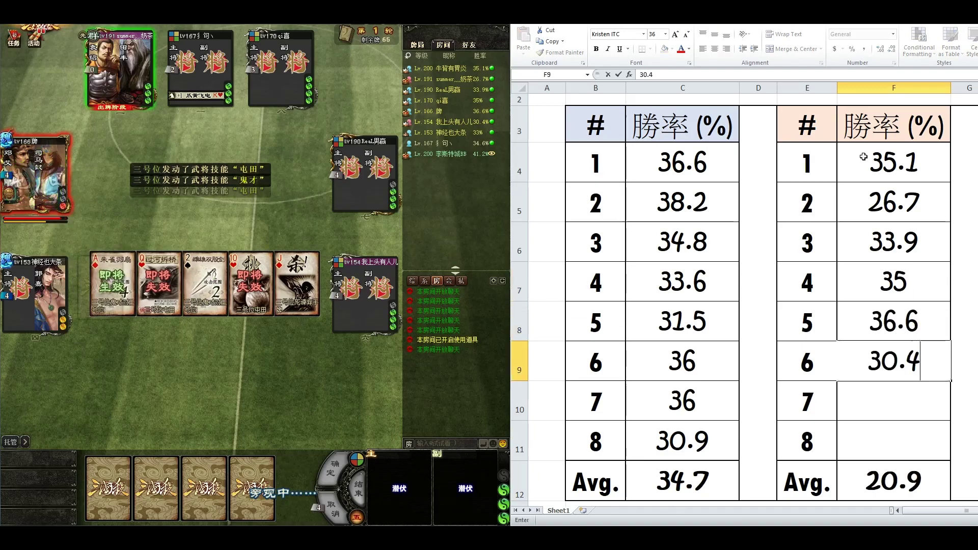
{"action": "key", "text": "Return"}
{"action": "type", "text": "33"}
{"action": "key", "text": "Return"}
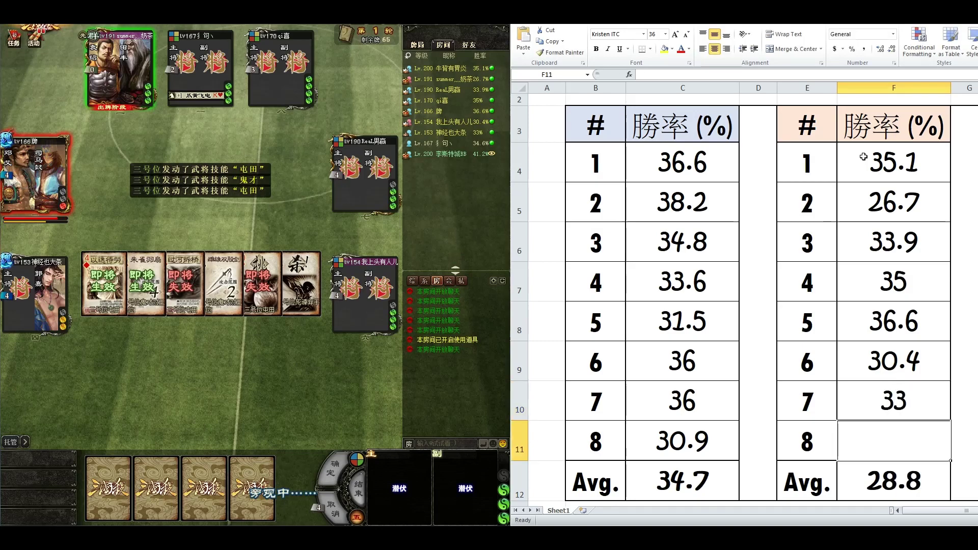
{"action": "type", "text": "34.6"}
{"action": "key", "text": "Return"}
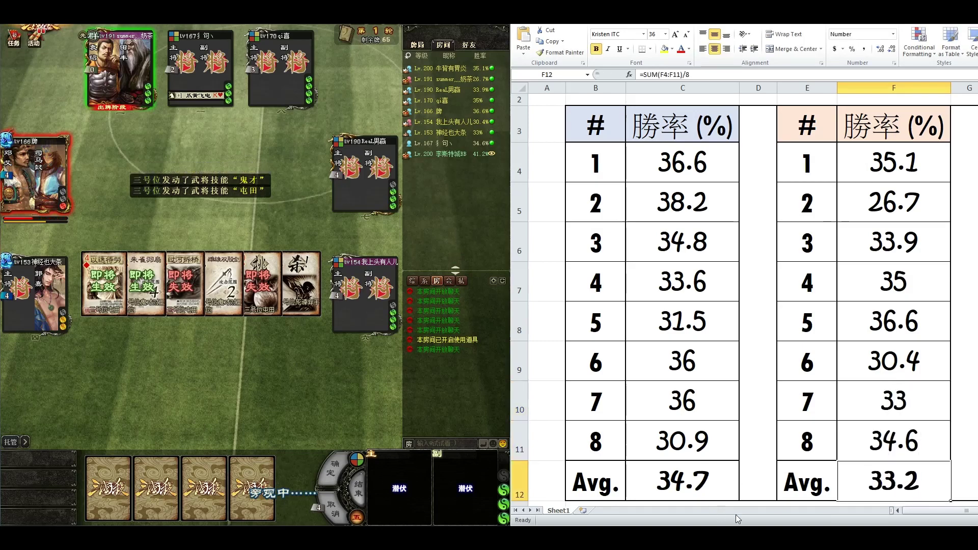
- Find room 国战中级 9993 in the game lobby and spectate it as the source for the third table
{"action": "left_click_drag", "start_coordinate": [910, 507], "coordinate": [942, 506]}
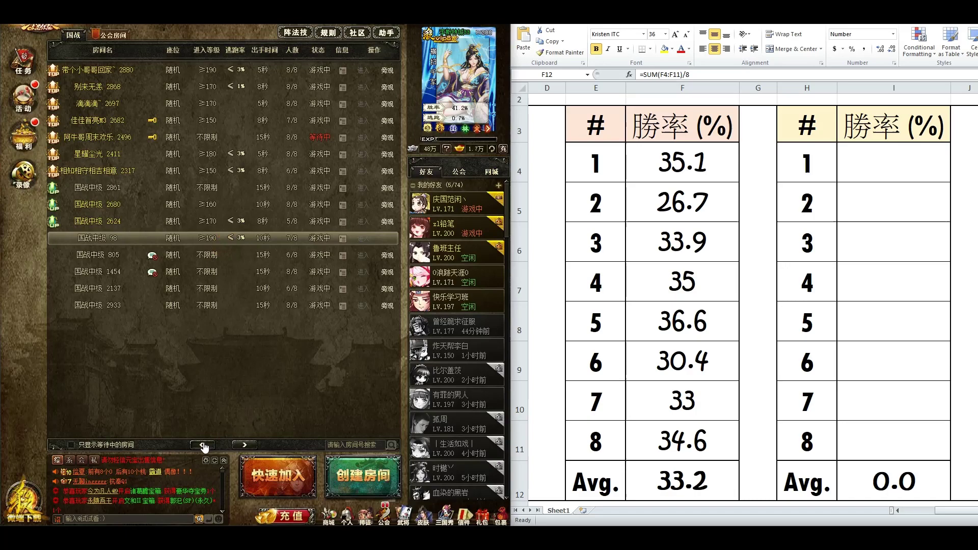
{"action": "left_click", "coordinate": [203, 445]}
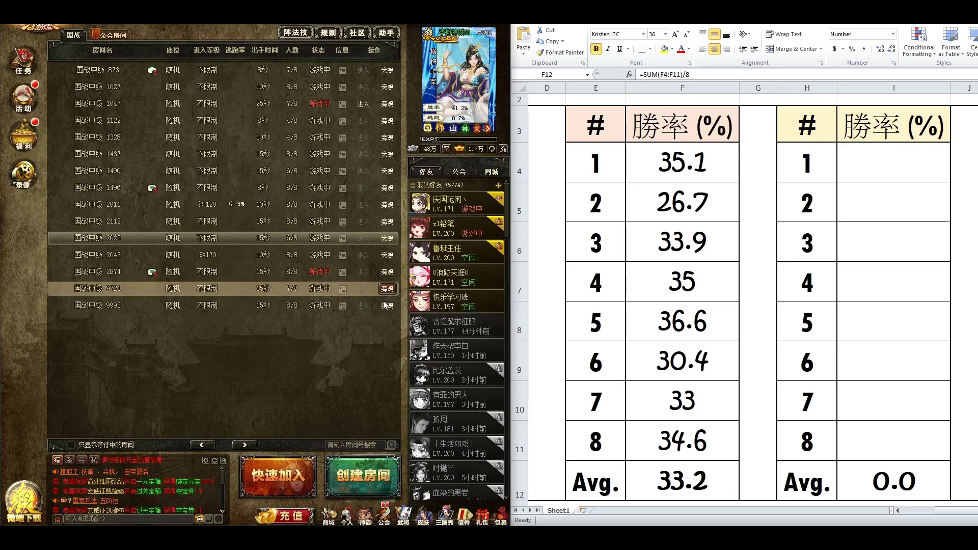
{"action": "left_click", "coordinate": [387, 305]}
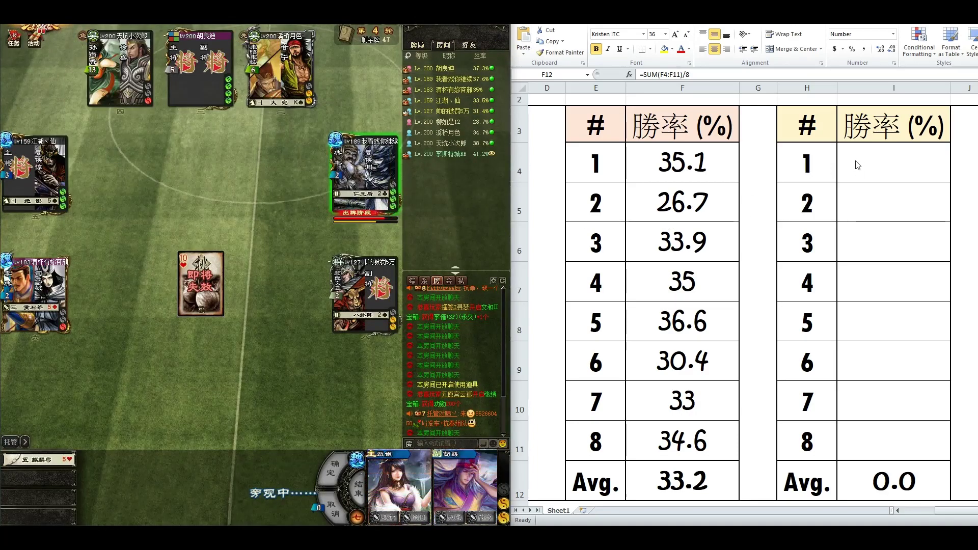
- Record the first four players' win rates in I4:I7 of the third table as 37.3, 37.6, 35 and 33.5
{"action": "key", "text": "F2"}
{"action": "left_click", "coordinate": [881, 162]}
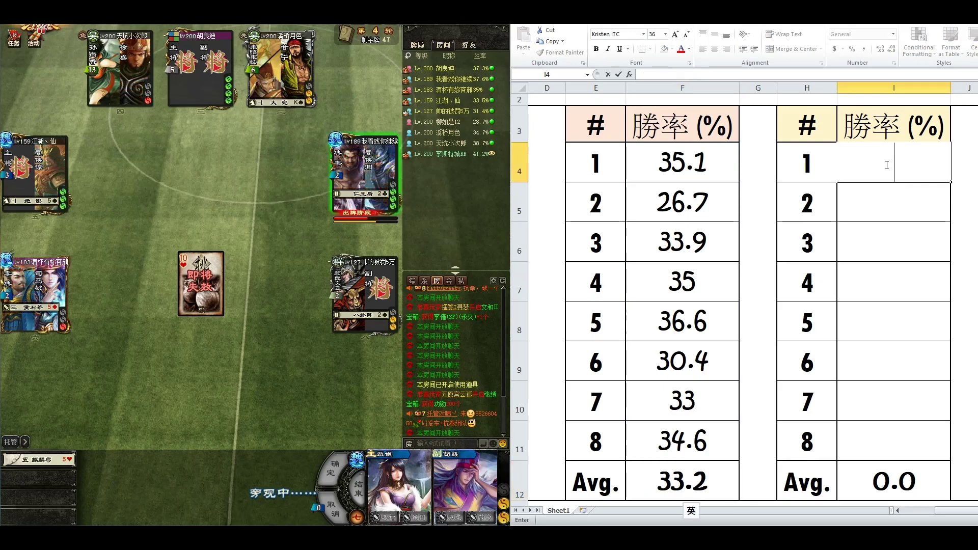
{"action": "type", "text": "37.3"}
{"action": "key", "text": "Return"}
{"action": "type", "text": "37.6"}
{"action": "key", "text": "Return"}
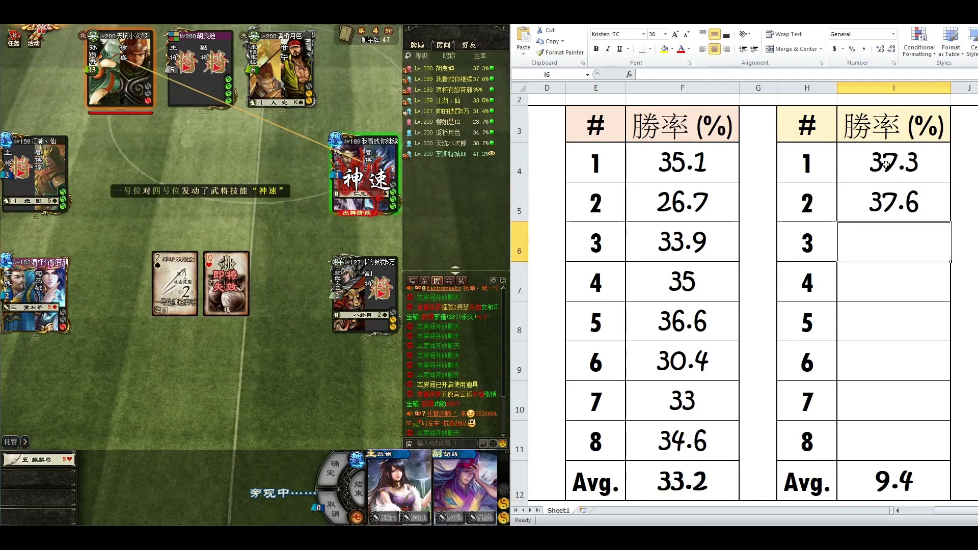
{"action": "type", "text": "35"}
{"action": "key", "text": "Return"}
{"action": "type", "text": "33.5"}
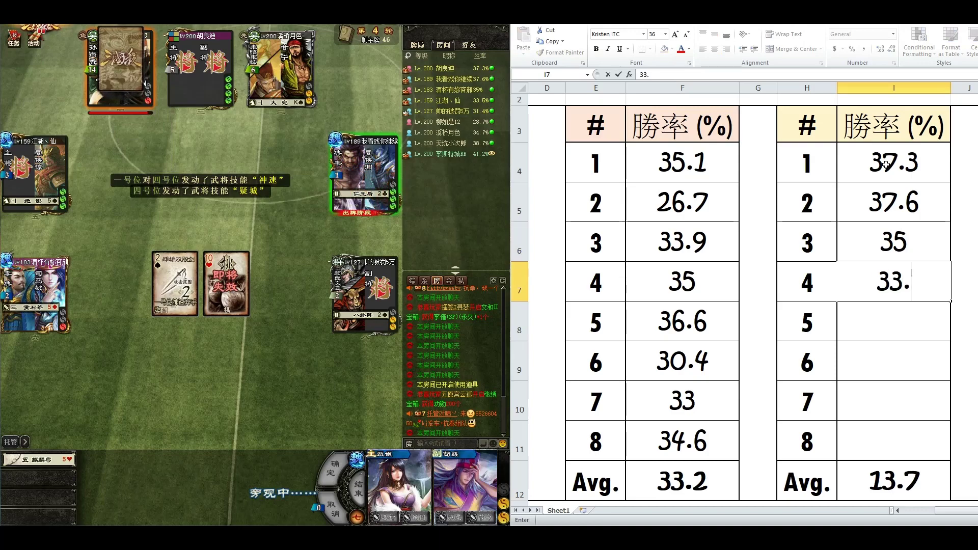
{"action": "key", "text": "Return"}
- Record the win rates of players 5 to 8 in I8:I11 as 31.4, 28.7, 34.7 and 38.7
{"action": "type", "text": "31.4"}
{"action": "key", "text": "Return"}
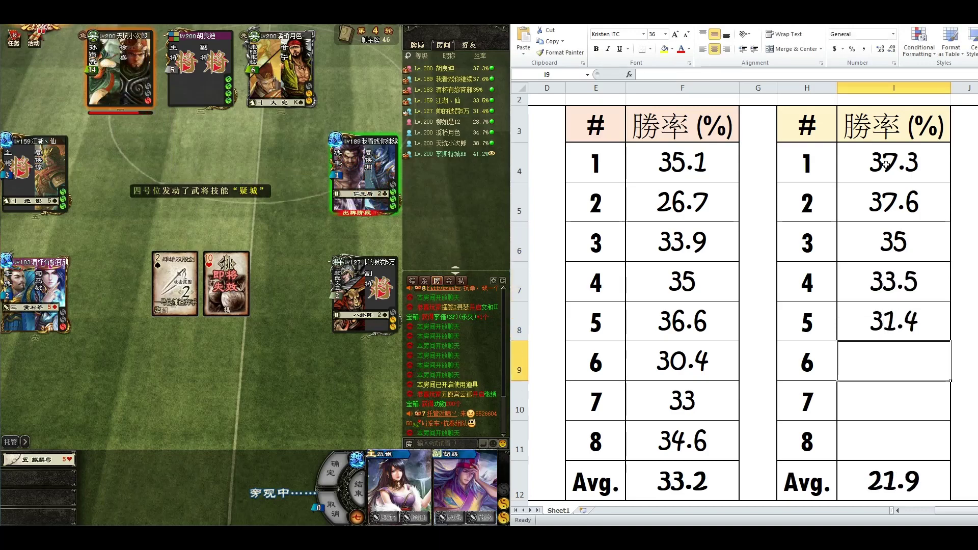
{"action": "type", "text": "28.7"}
{"action": "key", "text": "Return"}
{"action": "type", "text": "34.7"}
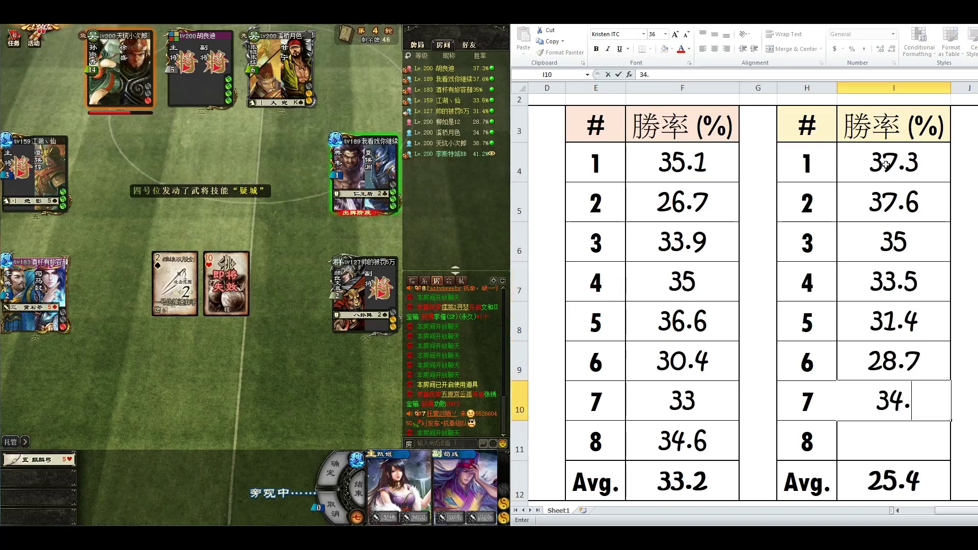
{"action": "key", "text": "Return"}
{"action": "type", "text": "38.7"}
{"action": "key", "text": "Return"}
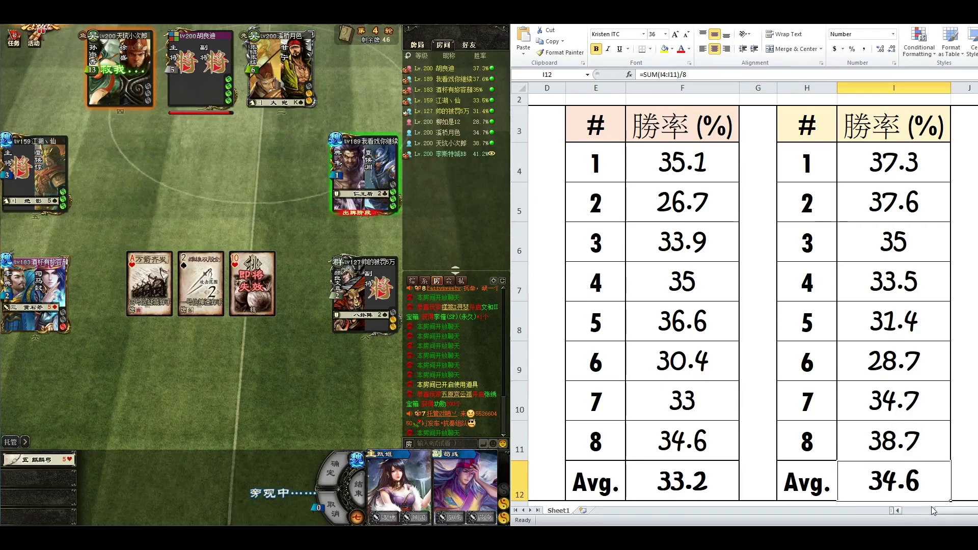
- Bring the fourth table into view, then find room 国战中级 2842 in the game lobby and spectate it
{"action": "left_click", "coordinate": [973, 511]}
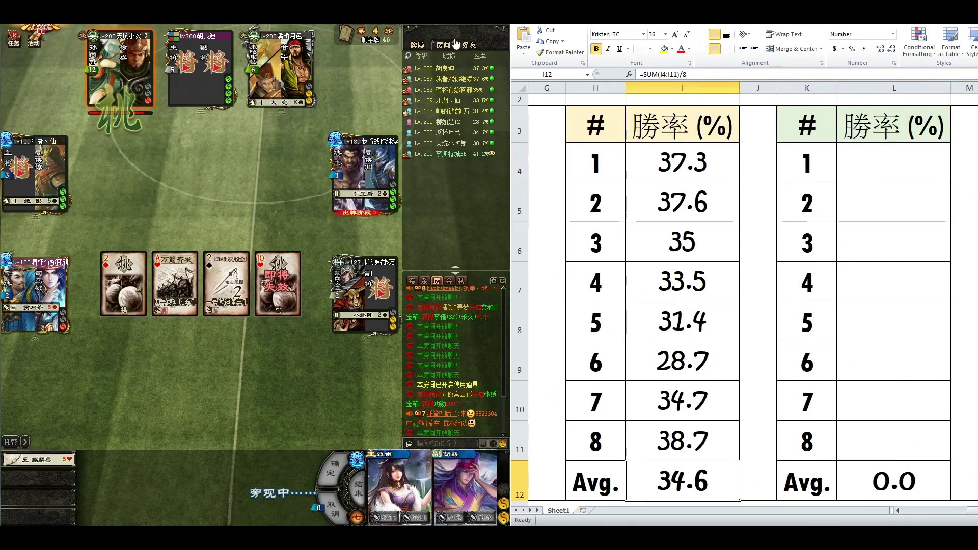
{"action": "left_click", "coordinate": [471, 45]}
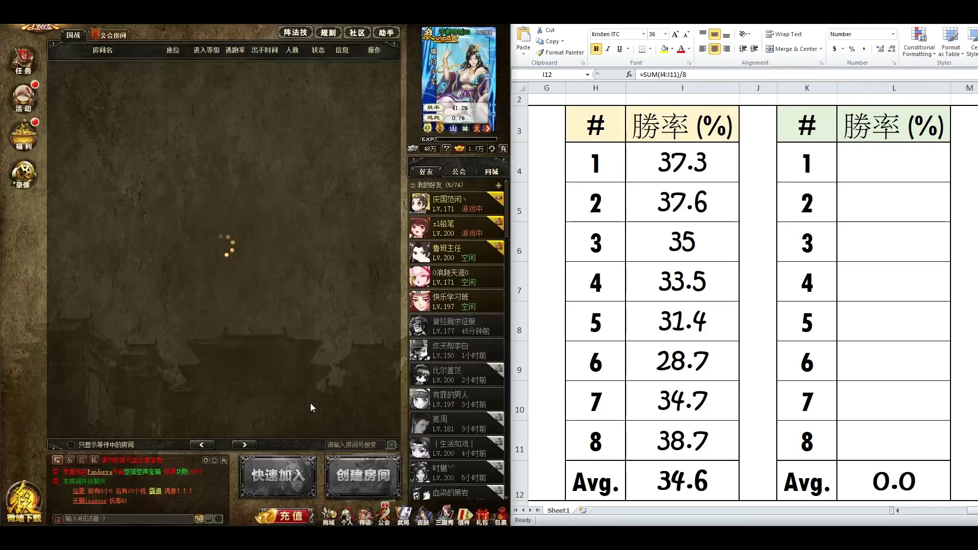
{"action": "left_click", "coordinate": [202, 445]}
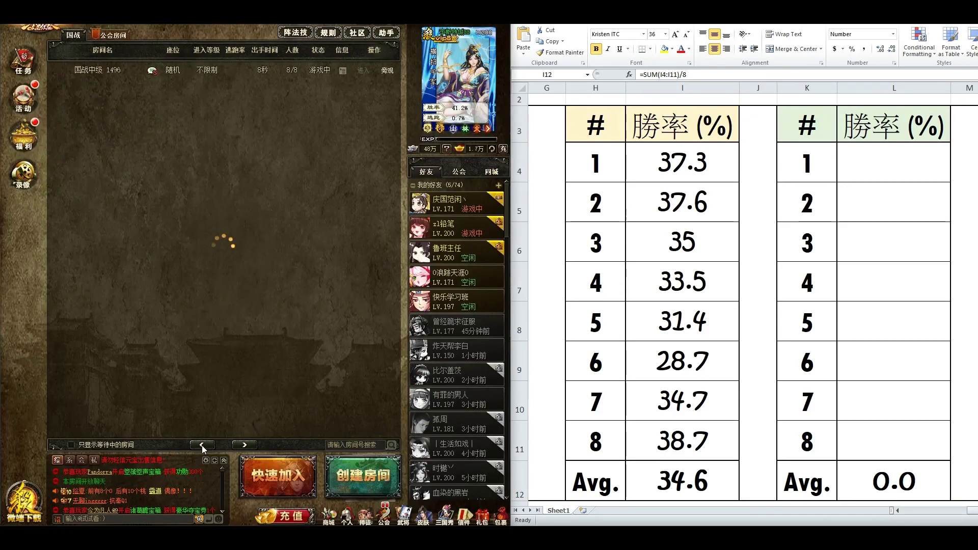
{"action": "left_click", "coordinate": [201, 445]}
{"action": "left_click", "coordinate": [202, 445]}
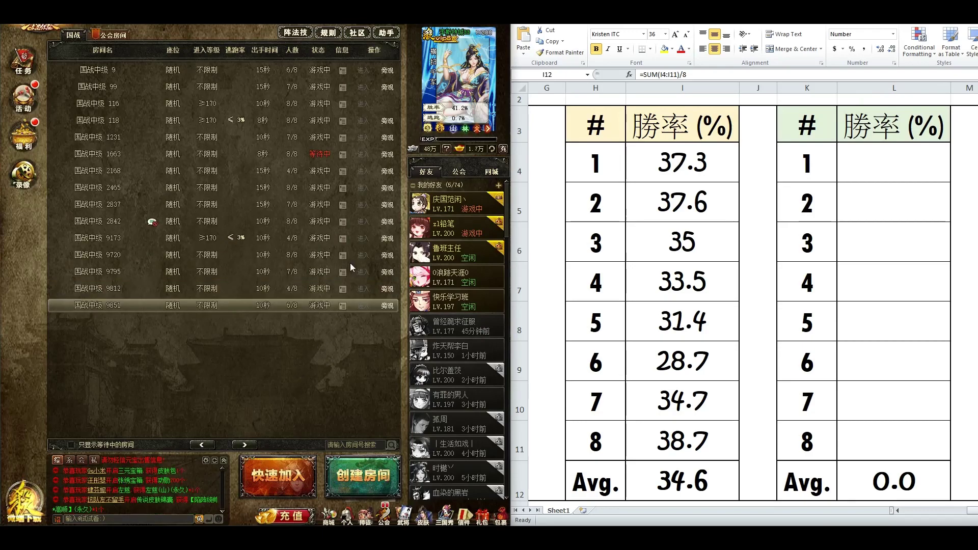
{"action": "left_click", "coordinate": [386, 221]}
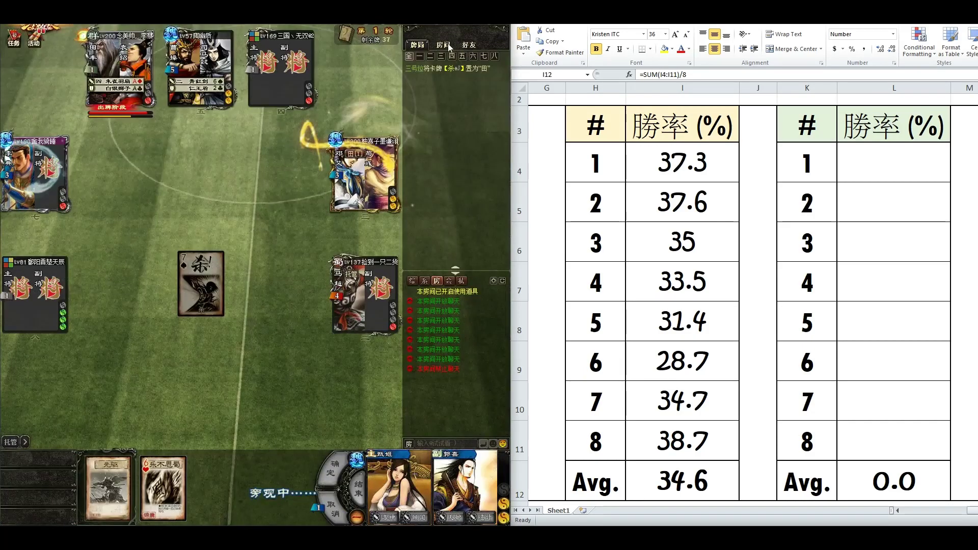
- Record the first four players' win rates in L4:L7 of the fourth table as 37.4, 36.7, 36.8 and 37.6
{"action": "key", "text": "F2"}
{"action": "key", "text": "Escape"}
{"action": "double_click", "coordinate": [881, 159]}
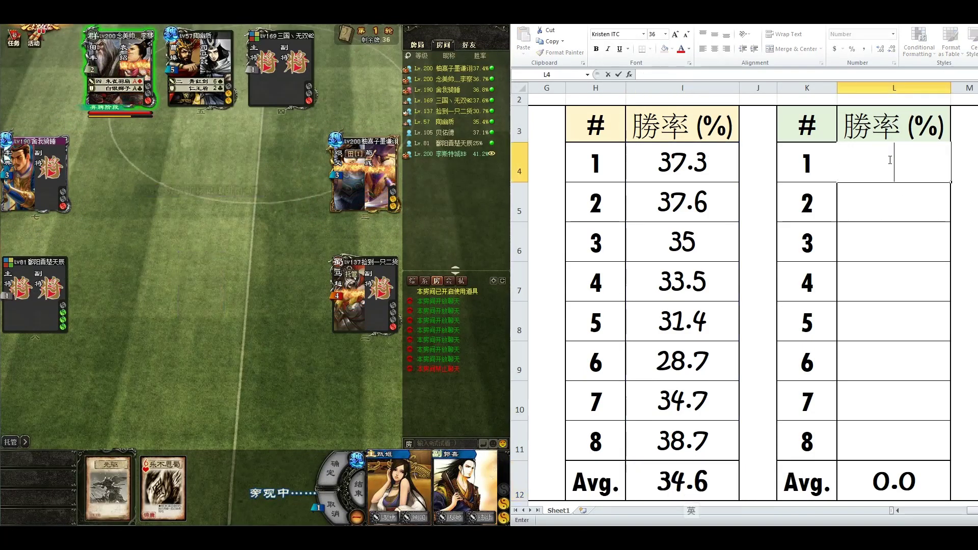
{"action": "type", "text": "37.4"}
{"action": "key", "text": "Return"}
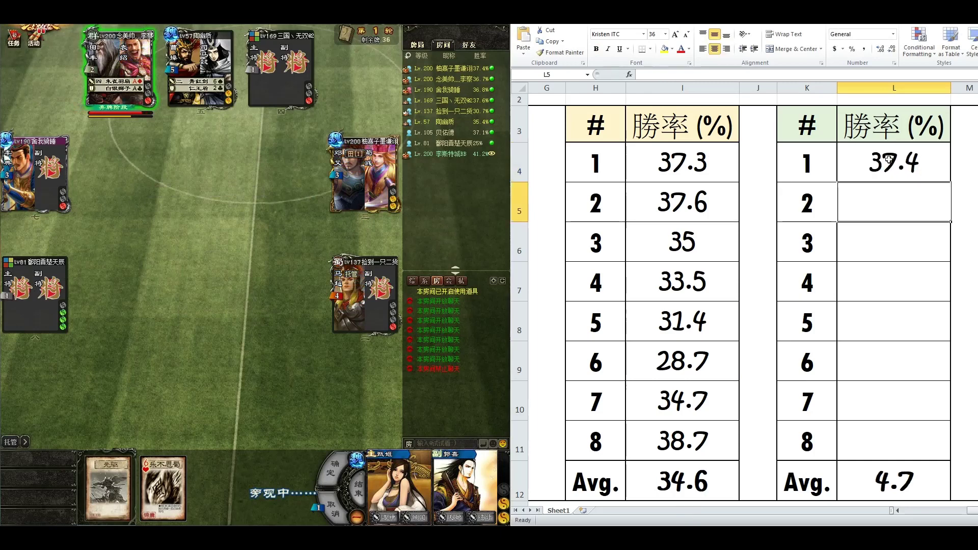
{"action": "type", "text": "36.7"}
{"action": "key", "text": "Return"}
{"action": "type", "text": "36.8"}
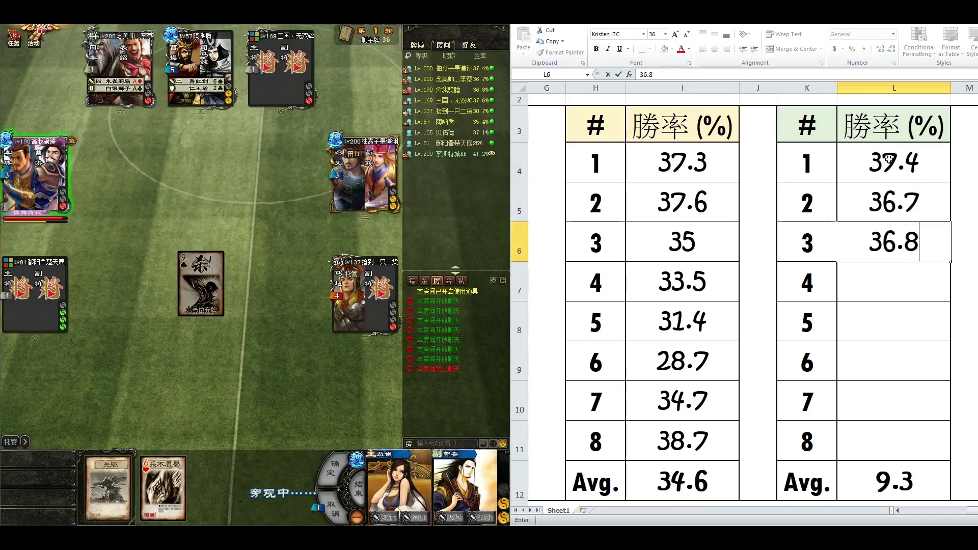
{"action": "key", "text": "Return"}
{"action": "type", "text": "37.6"}
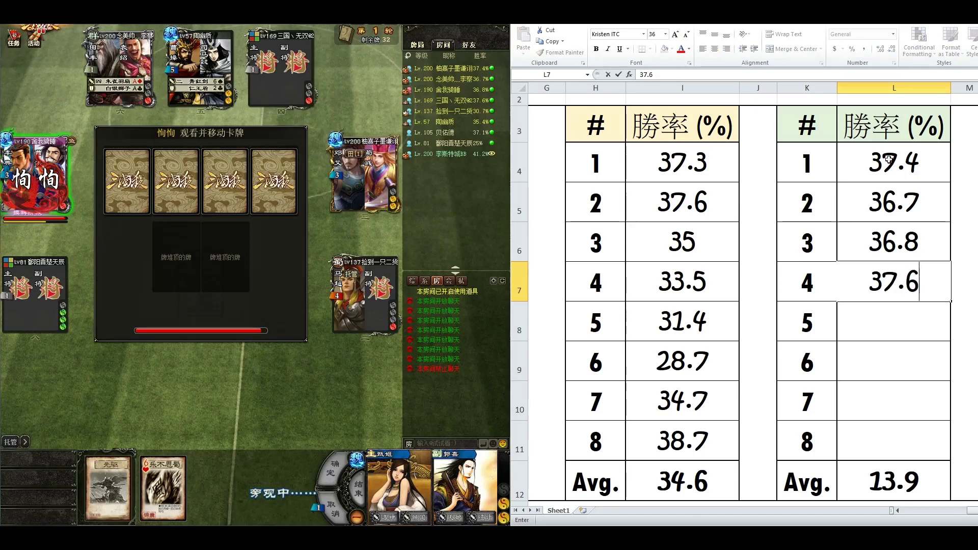
{"action": "key", "text": "Return"}
- Record the win rates of players 5 to 8 in L8:L11 as 30.7, 35.4, 37.1 and 25
{"action": "type", "text": "30.7"}
{"action": "key", "text": "Return"}
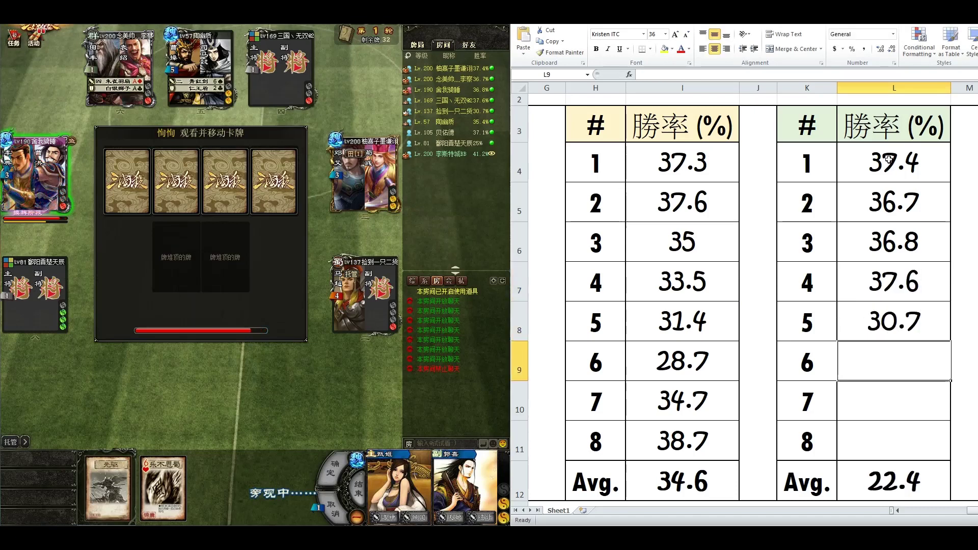
{"action": "type", "text": "35.4"}
{"action": "key", "text": "Return"}
{"action": "type", "text": "37.1"}
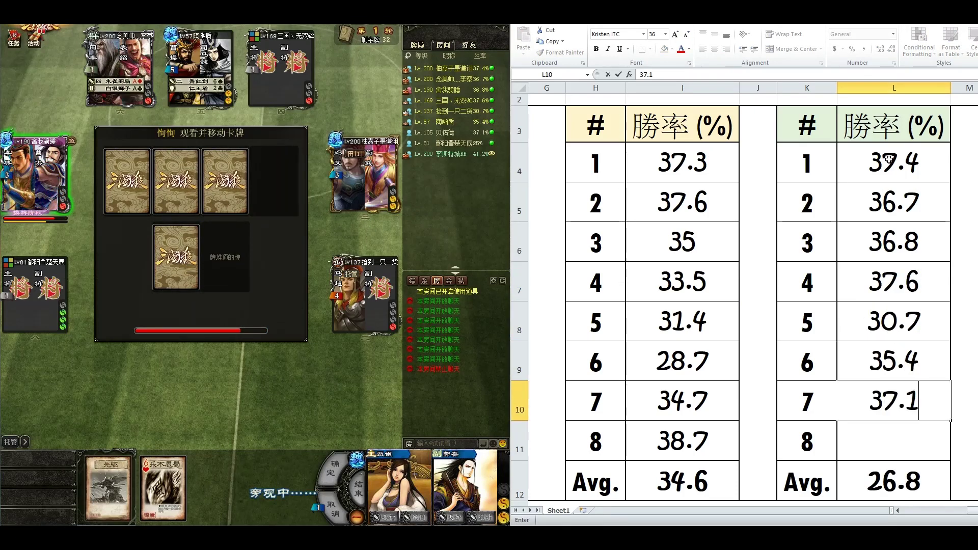
{"action": "key", "text": "Return"}
{"action": "type", "text": "25"}
{"action": "key", "text": "Return"}
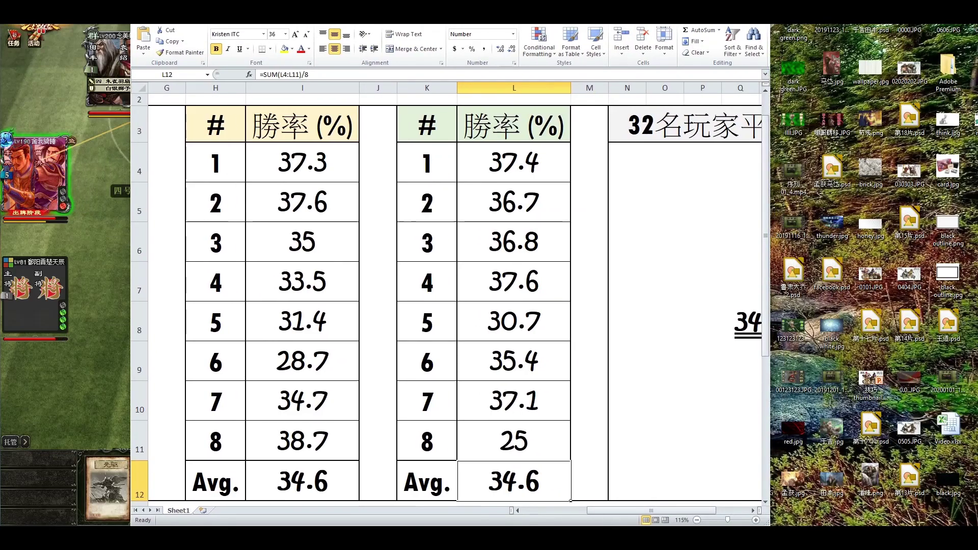
- Maximise the spreadsheet and examine the four room averages, the 32-player average and the table of target win rates by player category
{"action": "key", "text": "super+Up"}
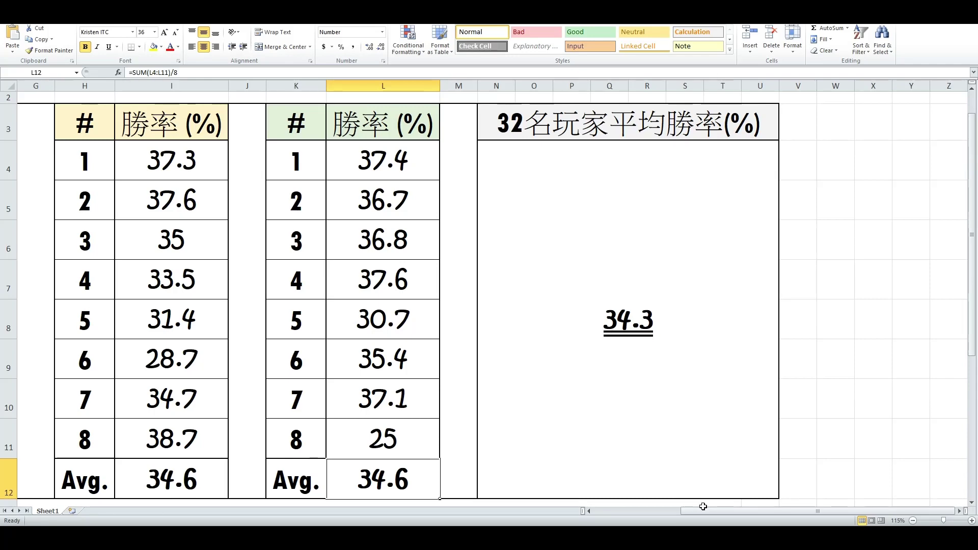
{"action": "left_click_drag", "start_coordinate": [705, 509], "coordinate": [610, 506]}
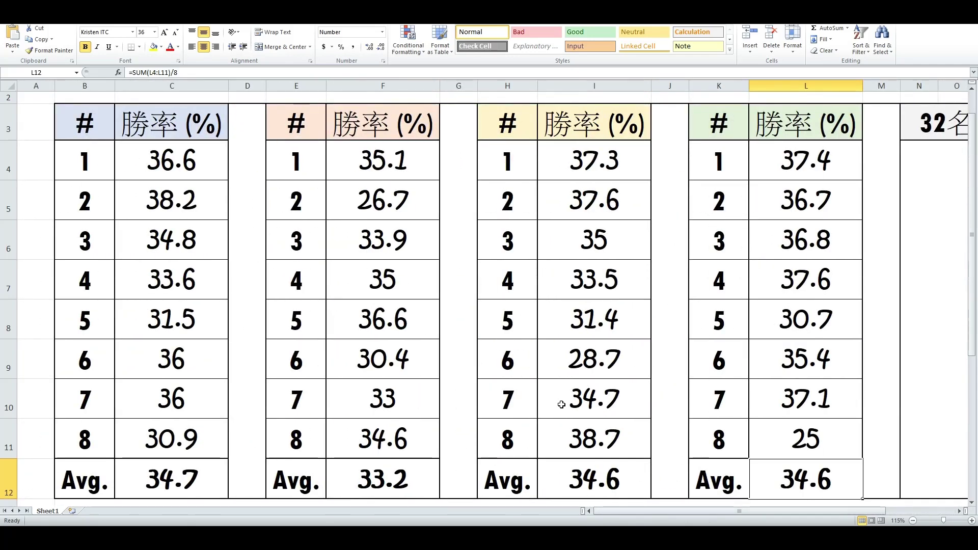
{"action": "scroll", "coordinate": [562, 403], "scroll_direction": "down", "scroll_amount": 5}
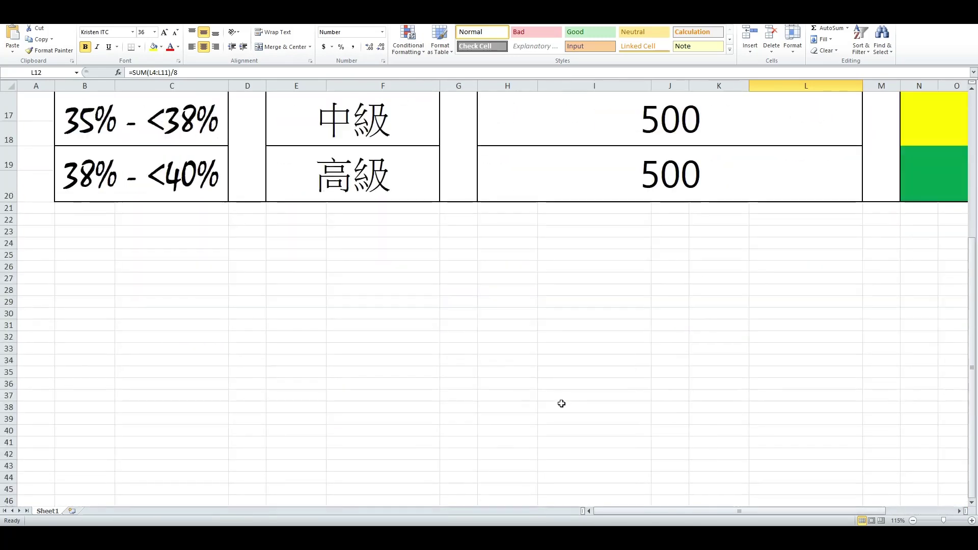
{"action": "scroll", "coordinate": [561, 403], "scroll_direction": "up", "scroll_amount": 3}
{"action": "scroll", "coordinate": [560, 403], "scroll_direction": "down", "scroll_amount": 3}
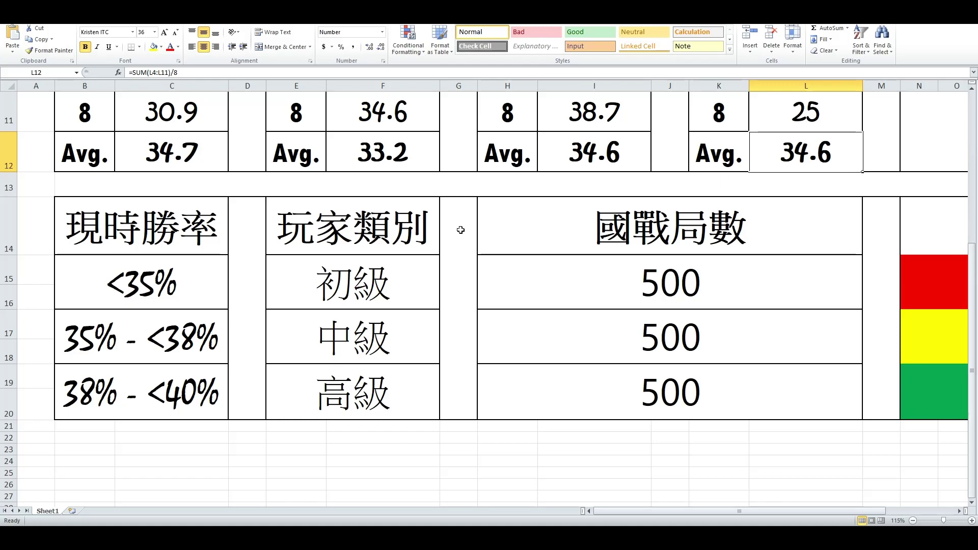
{"action": "scroll", "coordinate": [495, 320], "scroll_direction": "down", "scroll_amount": 1}
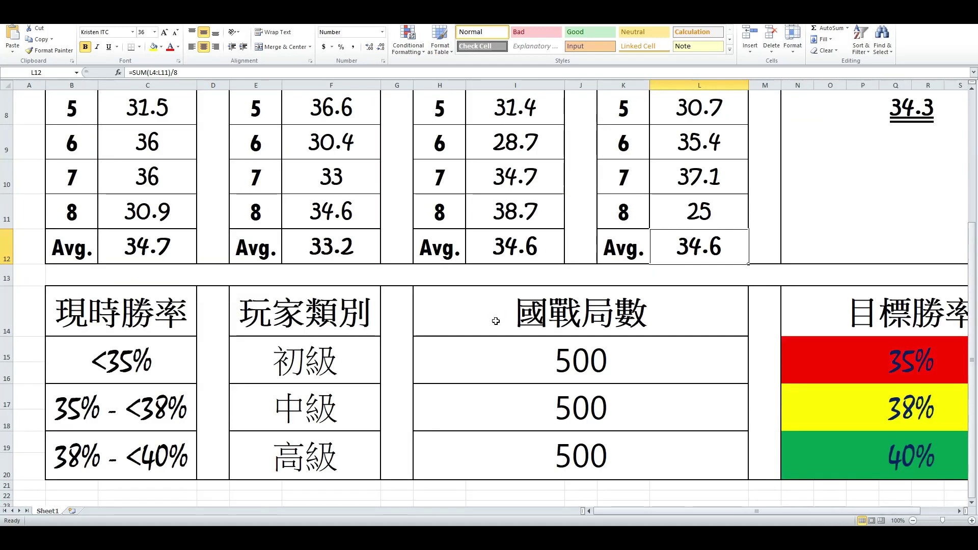
{"action": "scroll", "coordinate": [496, 321], "scroll_direction": "down", "scroll_amount": 1}
{"action": "scroll", "coordinate": [492, 293], "scroll_direction": "down", "scroll_amount": 1}
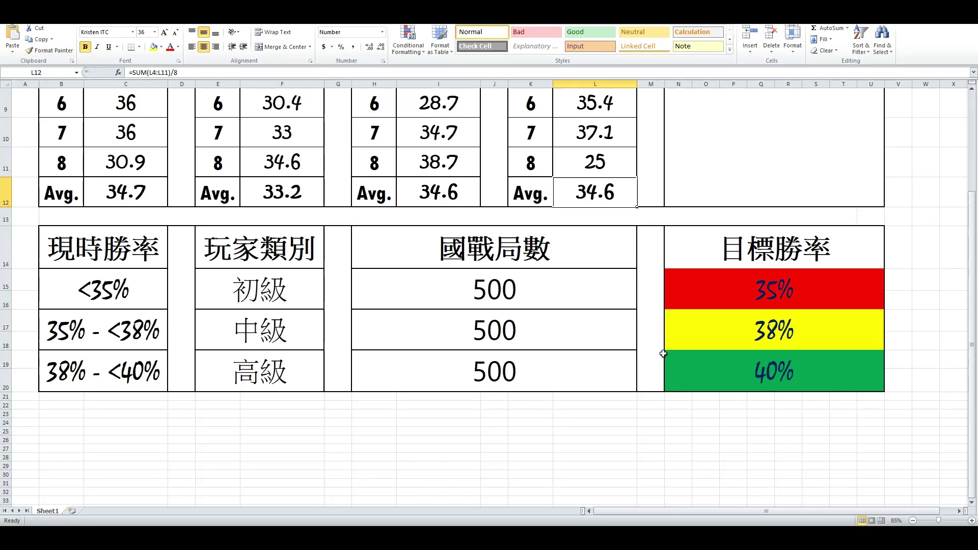
{"action": "scroll", "coordinate": [661, 350], "scroll_direction": "up", "scroll_amount": 2}
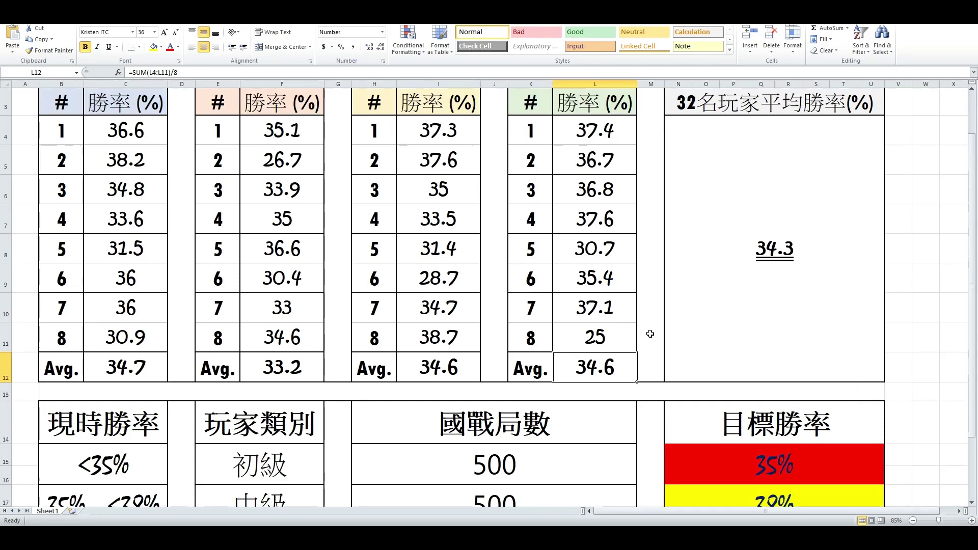
{"action": "scroll", "coordinate": [650, 333], "scroll_direction": "down", "scroll_amount": 1}
{"action": "scroll", "coordinate": [650, 334], "scroll_direction": "down", "scroll_amount": 1}
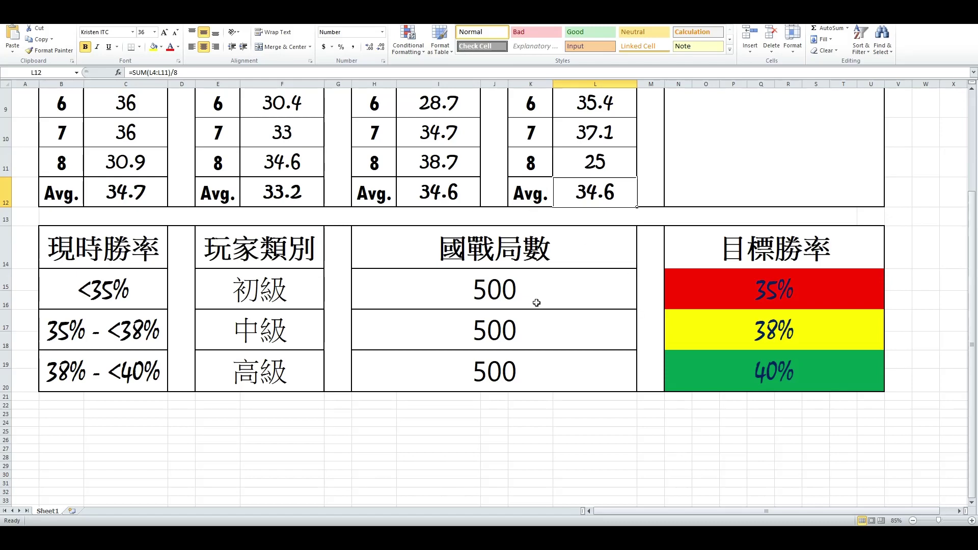
{"action": "scroll", "coordinate": [537, 302], "scroll_direction": "up", "scroll_amount": 1}
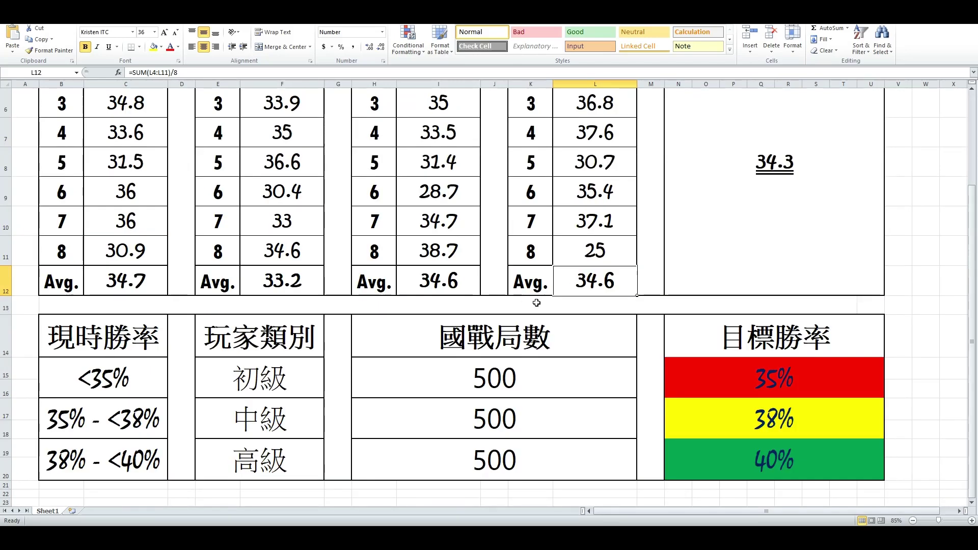